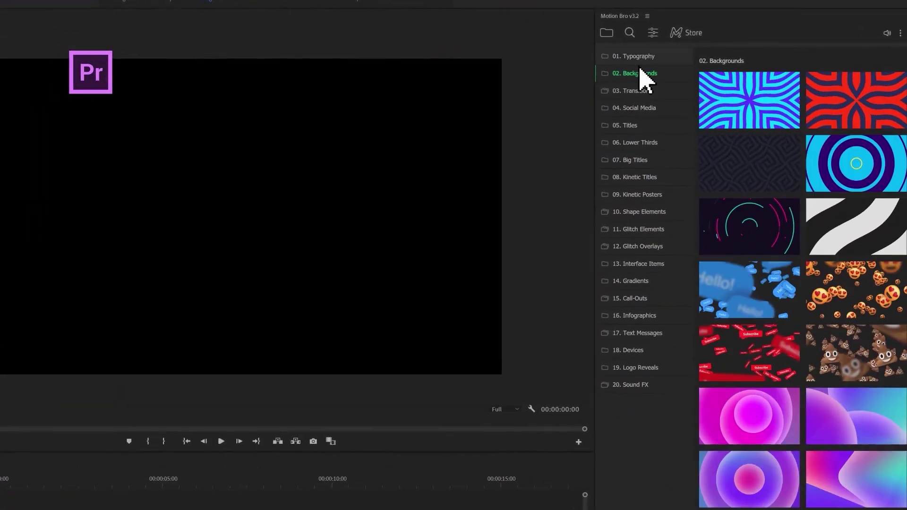
# Add the Toko preset from Motion Bro's 01. Typography category to the sequence.
pyautogui.click(648, 54)
pyautogui.scroll(-6, 763, 226)
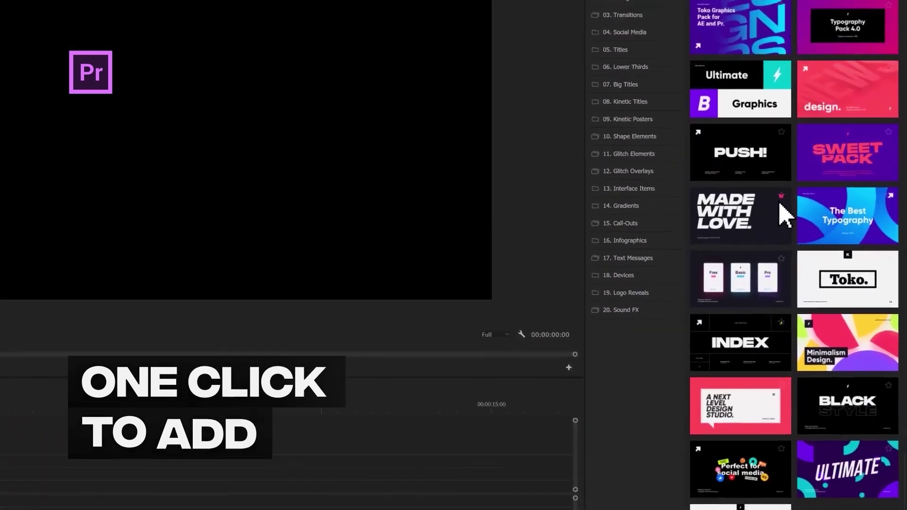
pyautogui.moveTo(854, 340)
pyautogui.click(834, 225)
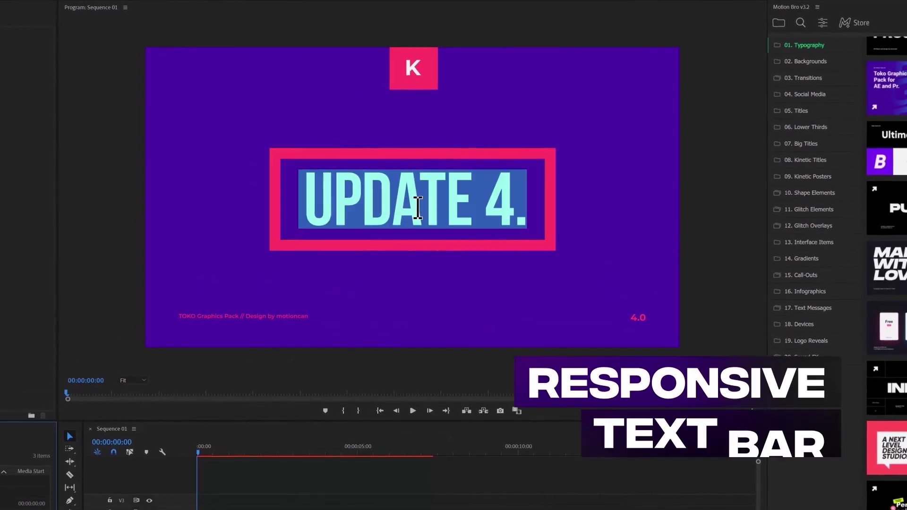
# Finish the title text as UPDATE 4.0, preview its animation, and resize the title graphic.
pyautogui.write('0')
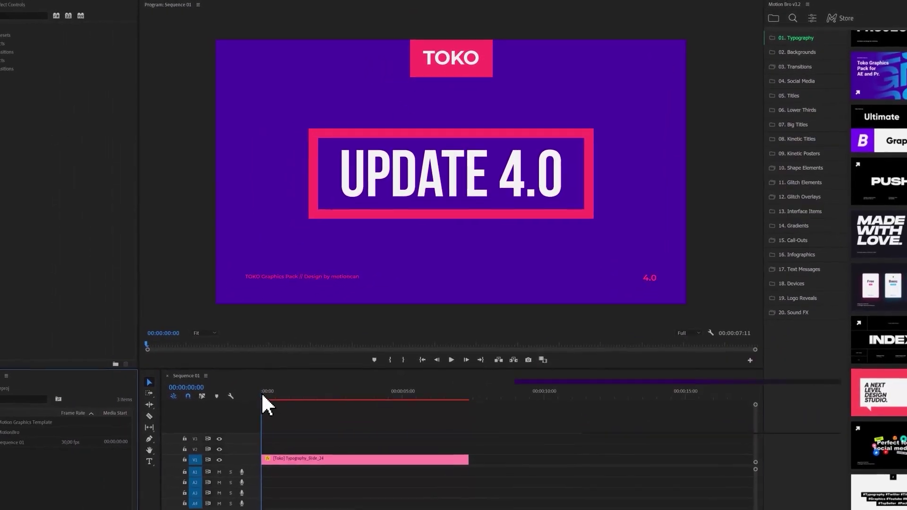
pyautogui.press('space')
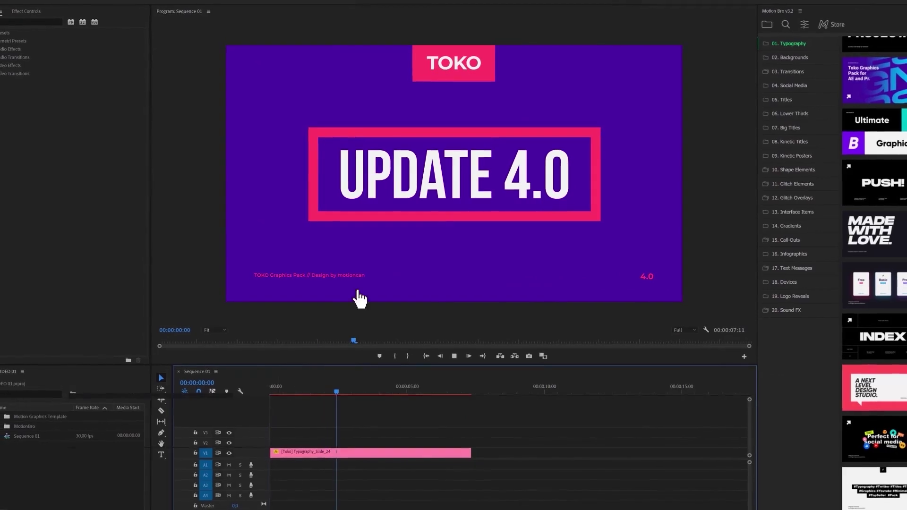
pyautogui.click(506, 167)
pyautogui.moveTo(715, 59); pyautogui.dragTo(681, 108)
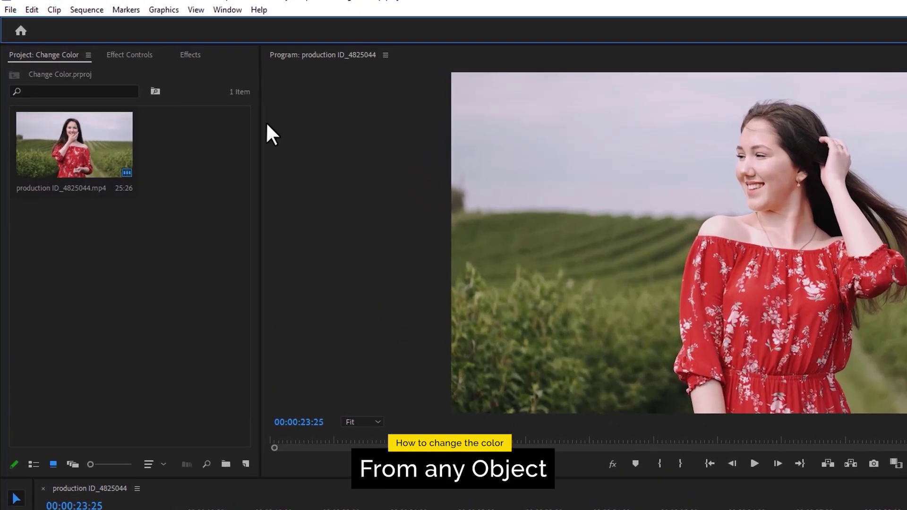
# Open Lumetri Color, expand HSL Secondary, and sample the red dress with the Set color eyedropper.
pyautogui.click(173, 16)
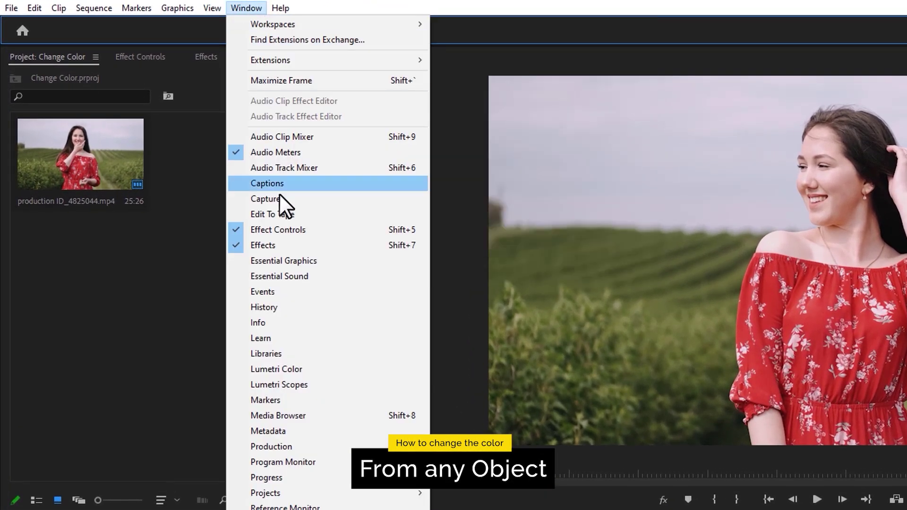
pyautogui.click(313, 369)
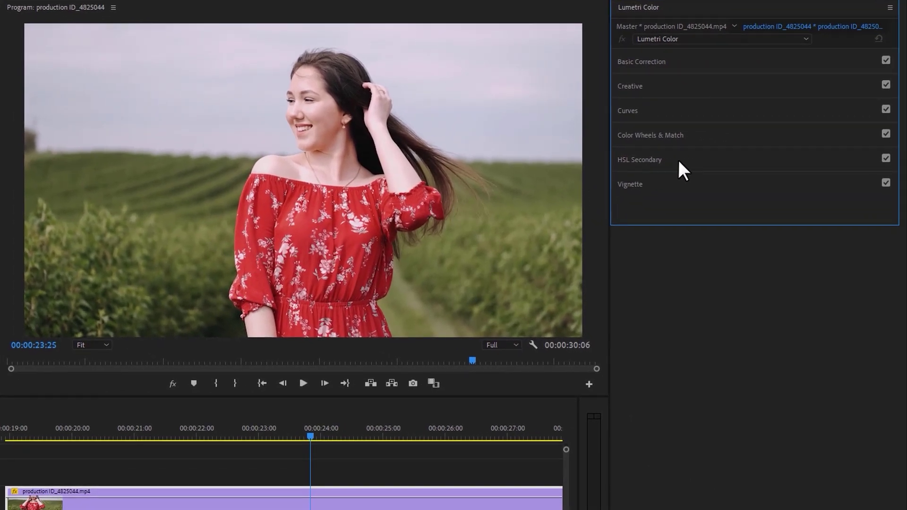
pyautogui.click(689, 160)
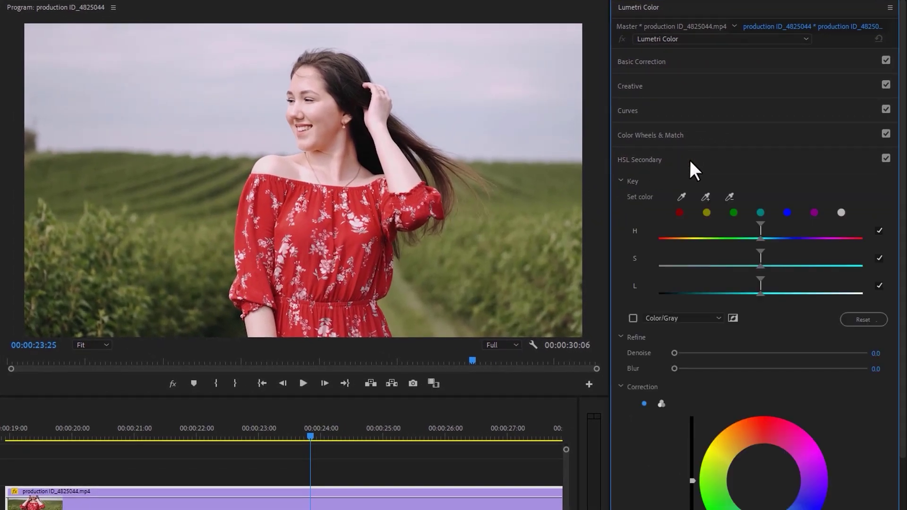
pyautogui.click(705, 196)
pyautogui.click(357, 207)
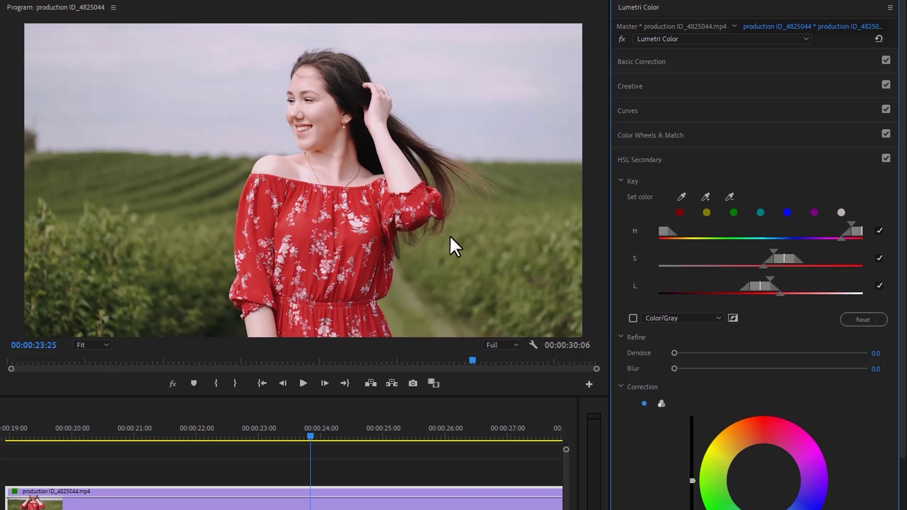
# Turn on the Color/Gray preview and add more dress areas and the shaded sleeve with the + eyedropper.
pyautogui.click(632, 318)
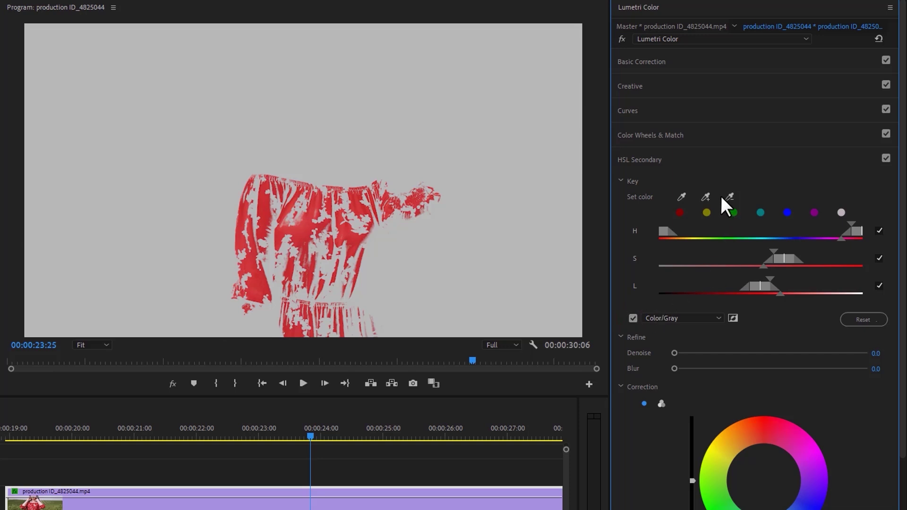
pyautogui.click(706, 196)
pyautogui.click(438, 199)
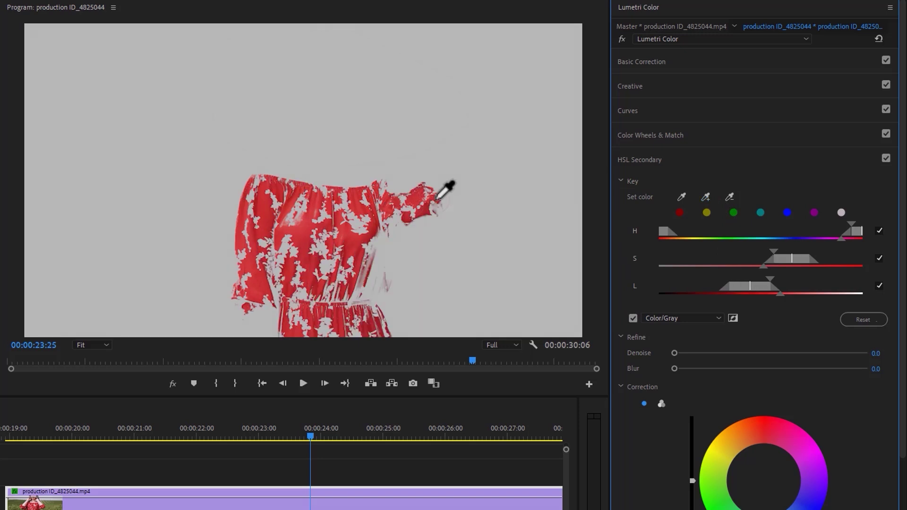
pyautogui.click(706, 197)
pyautogui.click(385, 237)
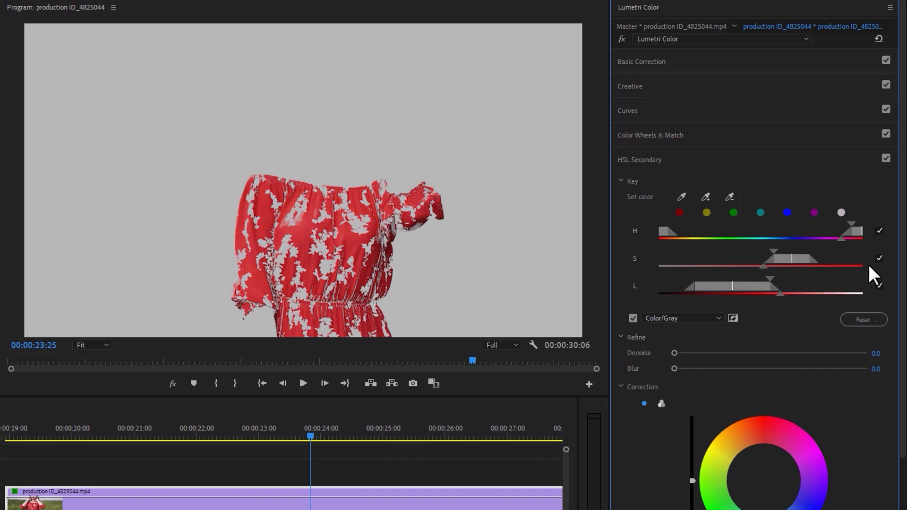
# Tune the H, S and L range sliders, shifting lightness slightly brighter, to tighten the dress key.
pyautogui.moveTo(858, 231)
pyautogui.mouseDown()
pyautogui.moveTo(835, 235)
pyautogui.moveTo(849, 237)
pyautogui.mouseUp()
pyautogui.moveTo(784, 259); pyautogui.dragTo(785, 278)
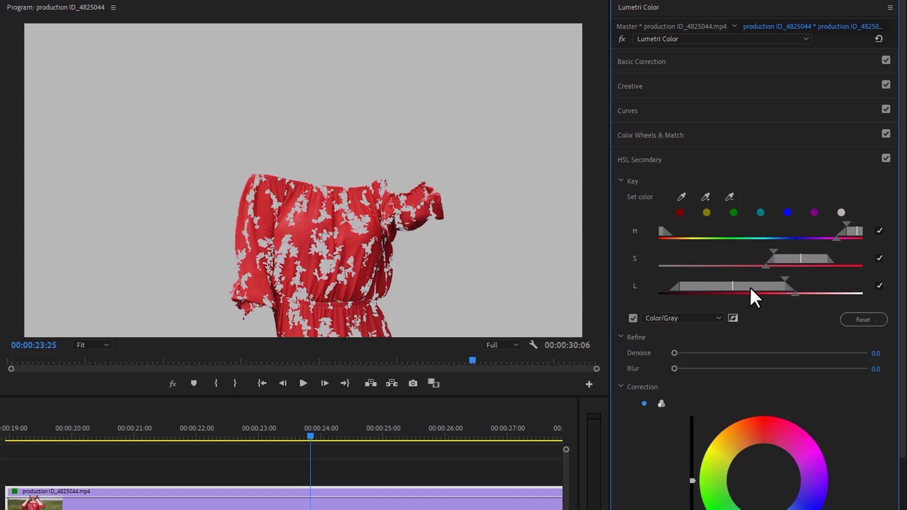
pyautogui.moveTo(751, 288); pyautogui.dragTo(805, 293)
# Set Refine Blur to 3.0 and drag the Correction wheel to turn the dress from red toward orange.
pyautogui.moveTo(675, 368); pyautogui.dragTo(689, 369)
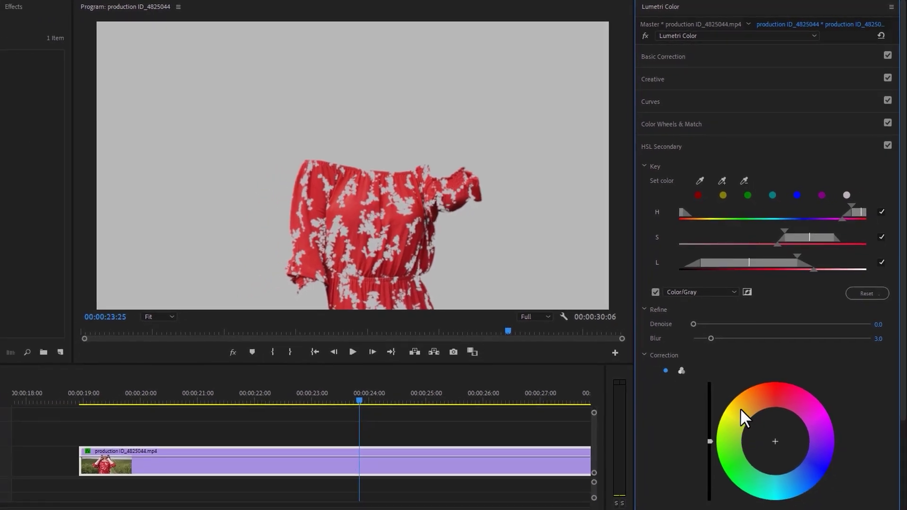
pyautogui.moveTo(776, 431); pyautogui.dragTo(816, 449)
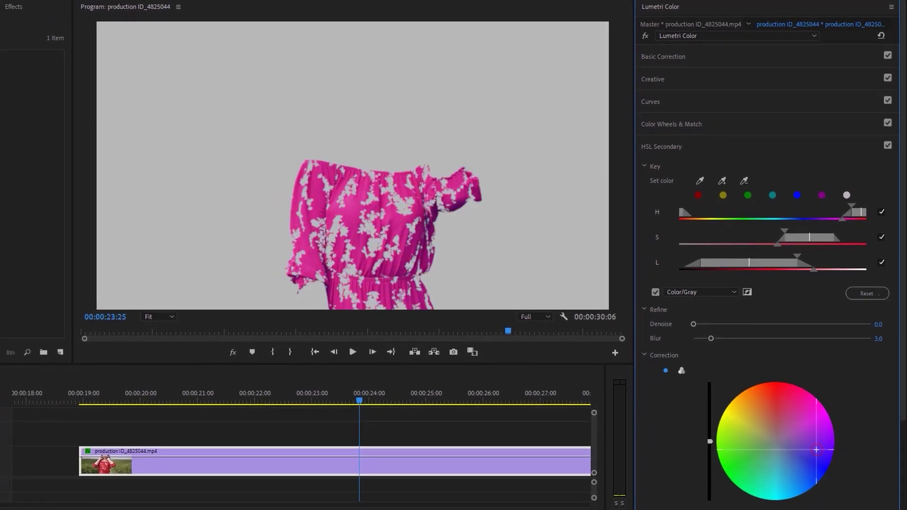
pyautogui.moveTo(807, 485); pyautogui.dragTo(793, 481)
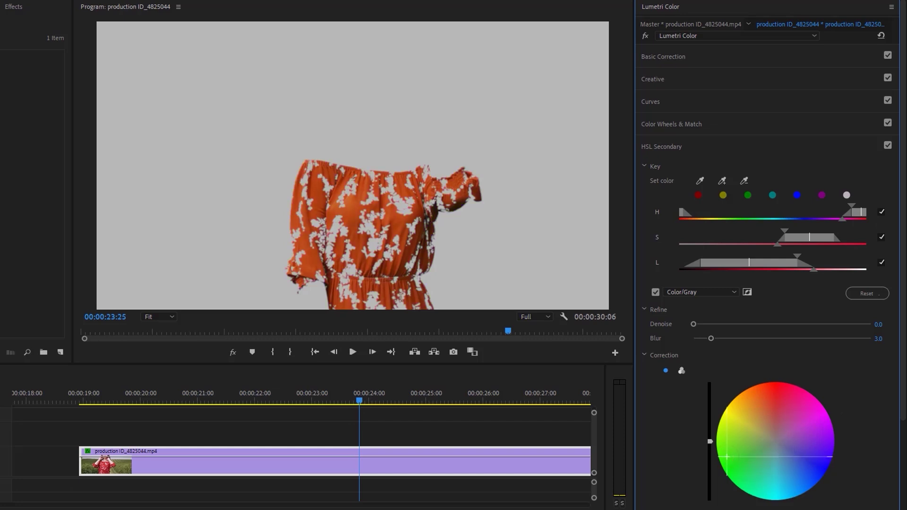
# With Color/Gray off, set the dress Temperature to -76.5 and Tint to -44.4, then brighten it.
pyautogui.click(655, 292)
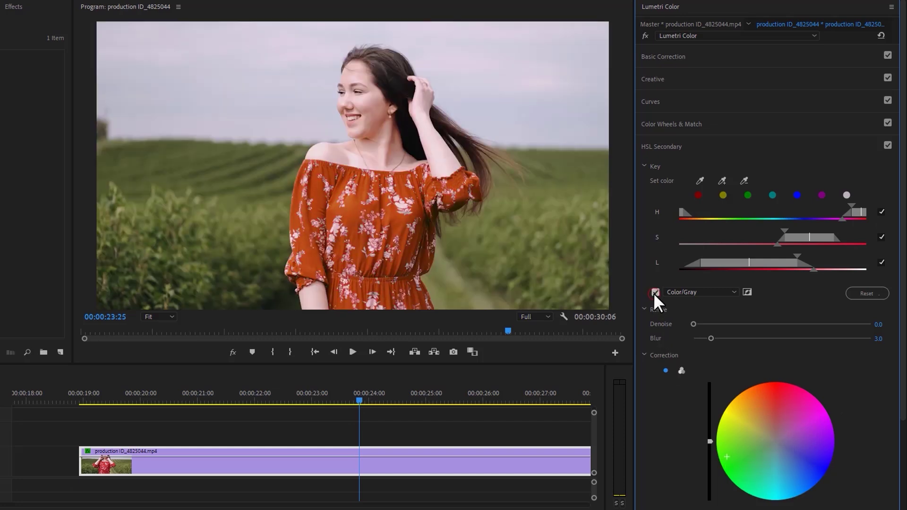
pyautogui.scroll(-3, 653, 293)
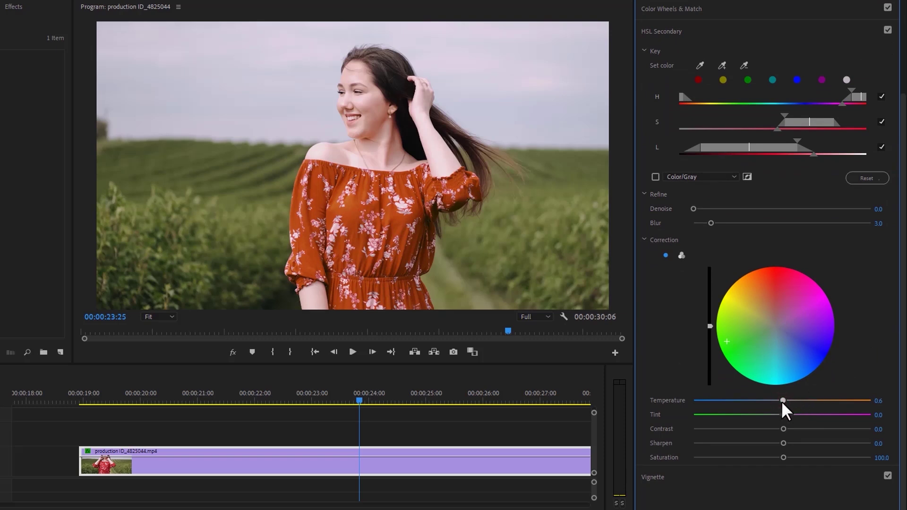
pyautogui.moveTo(782, 401); pyautogui.dragTo(713, 402)
pyautogui.moveTo(775, 415); pyautogui.dragTo(742, 419)
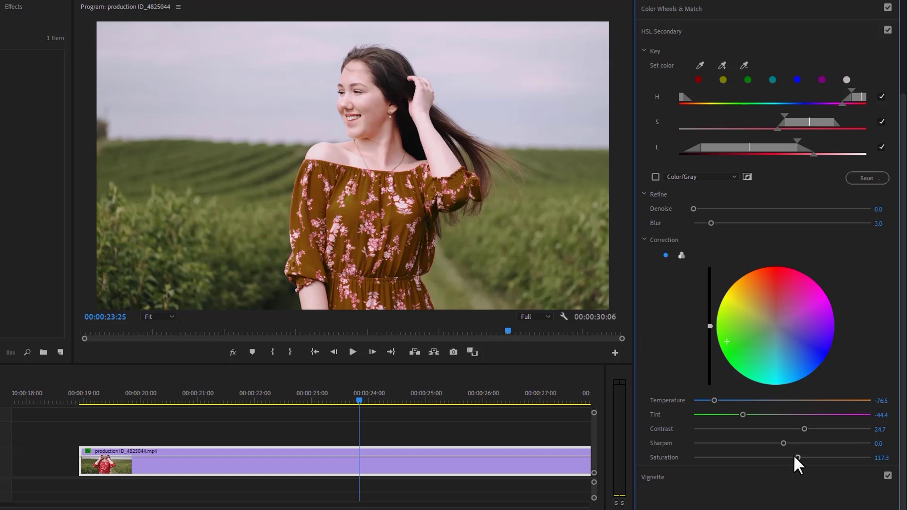
pyautogui.moveTo(709, 325)
pyautogui.mouseDown()
pyautogui.moveTo(709, 301)
pyautogui.moveTo(710, 327)
pyautogui.mouseUp()
# Toggle HSL Secondary off and on to compare, then play the clip from 00:00:18:28 and stop.
pyautogui.click(891, 29)
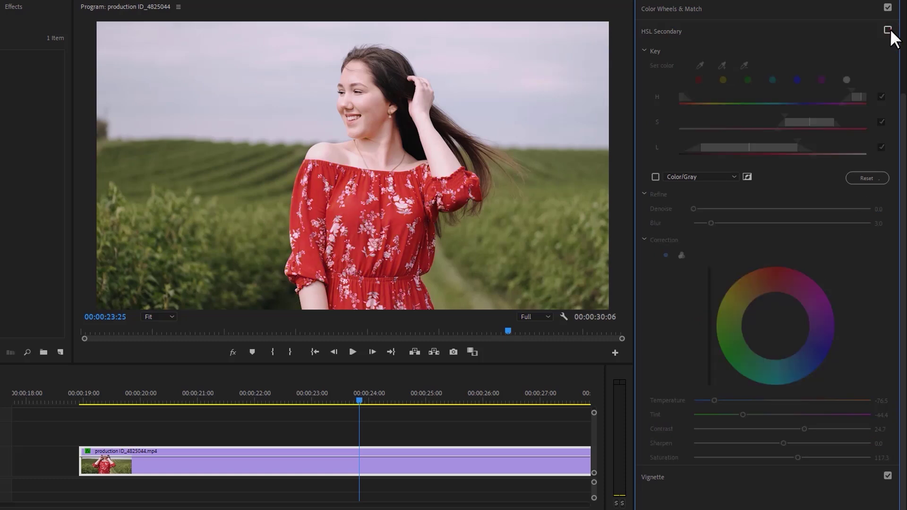
pyautogui.click(891, 29)
pyautogui.click(79, 401)
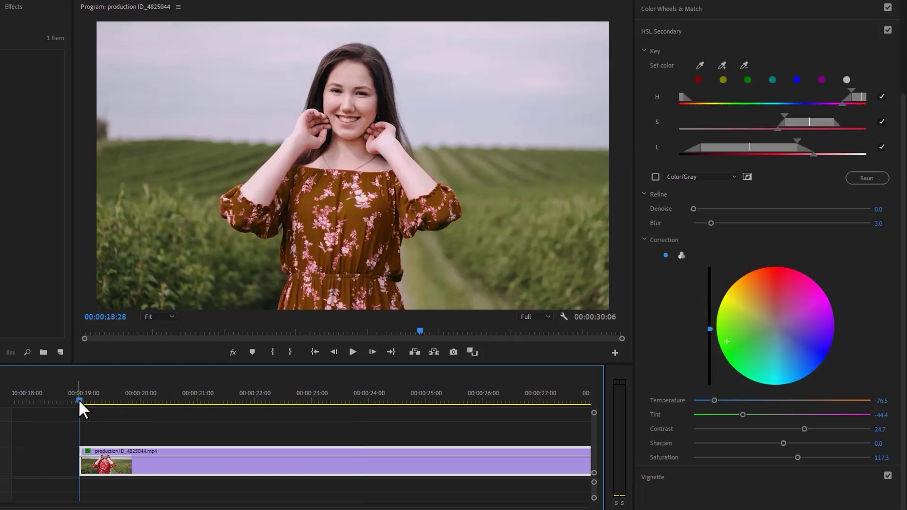
pyautogui.click(352, 352)
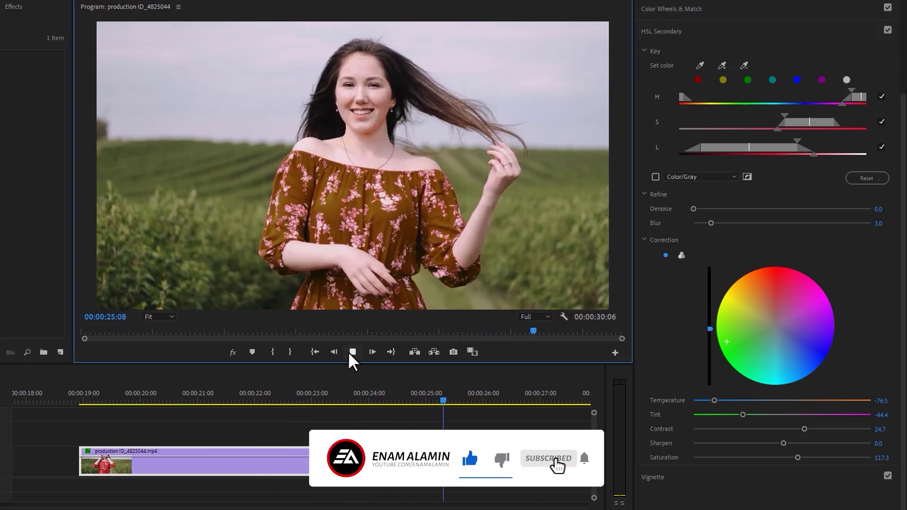
pyautogui.click(352, 352)
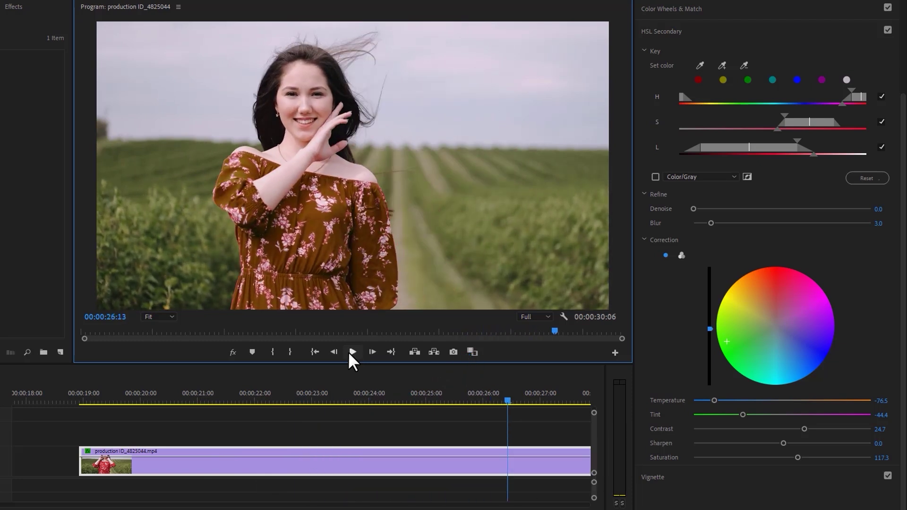